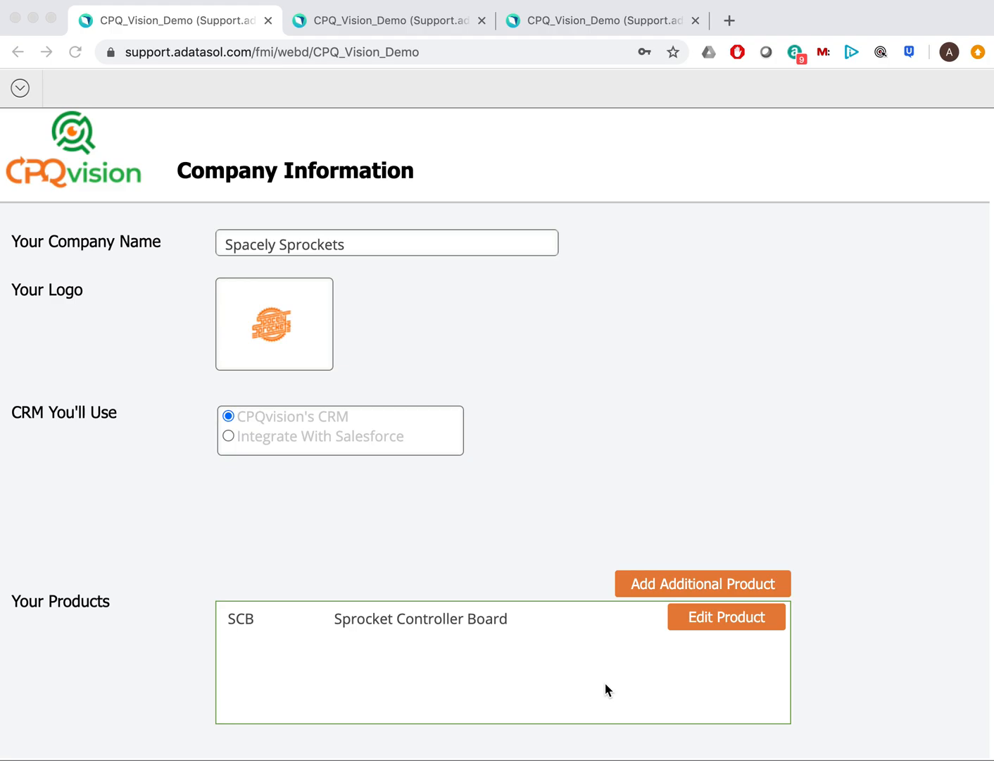
Open the Sprocket Controller Board product for editing and proceed through its product information and main selections to the product options
left_click(702, 622)
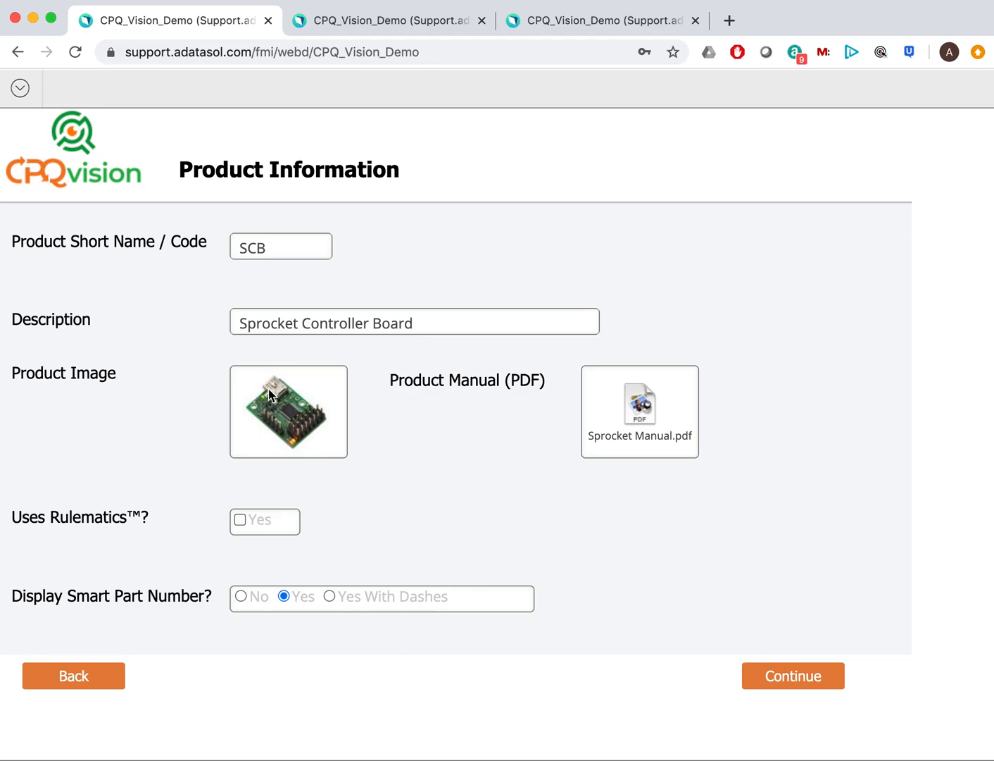
left_click(274, 248)
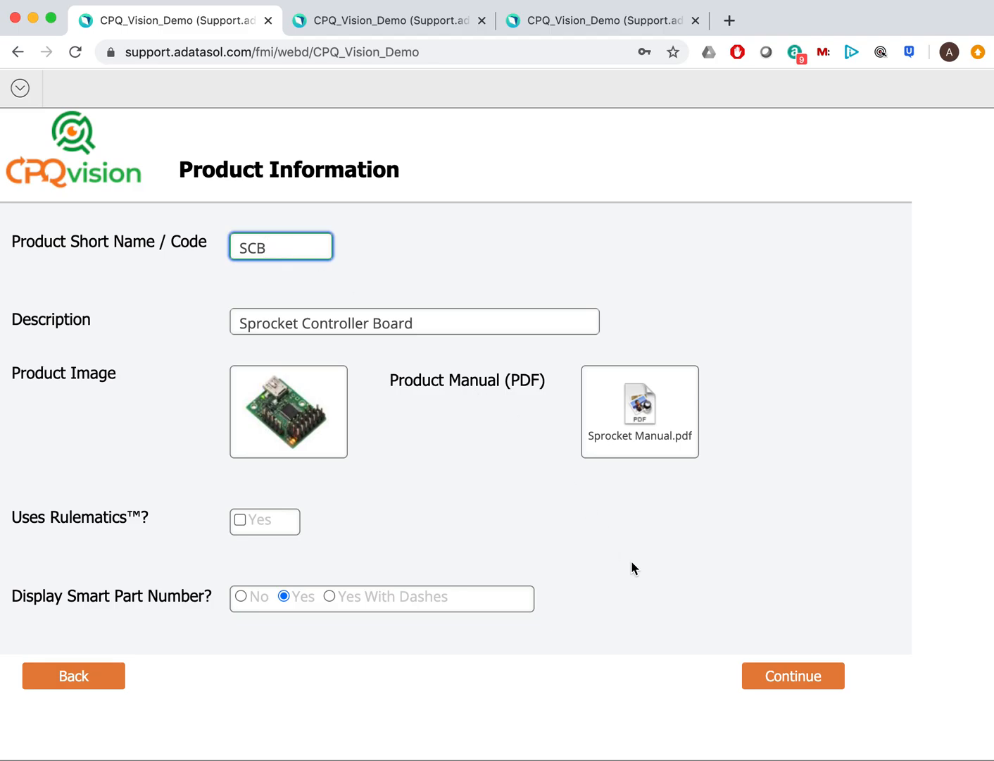
left_click(775, 676)
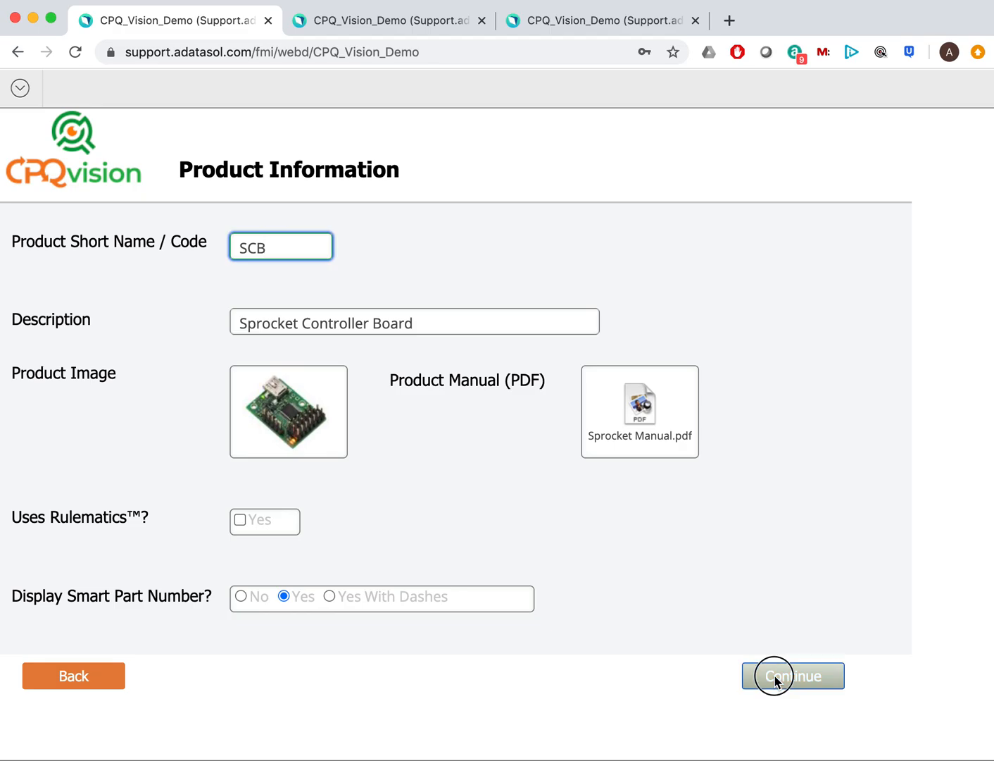
left_click(630, 463)
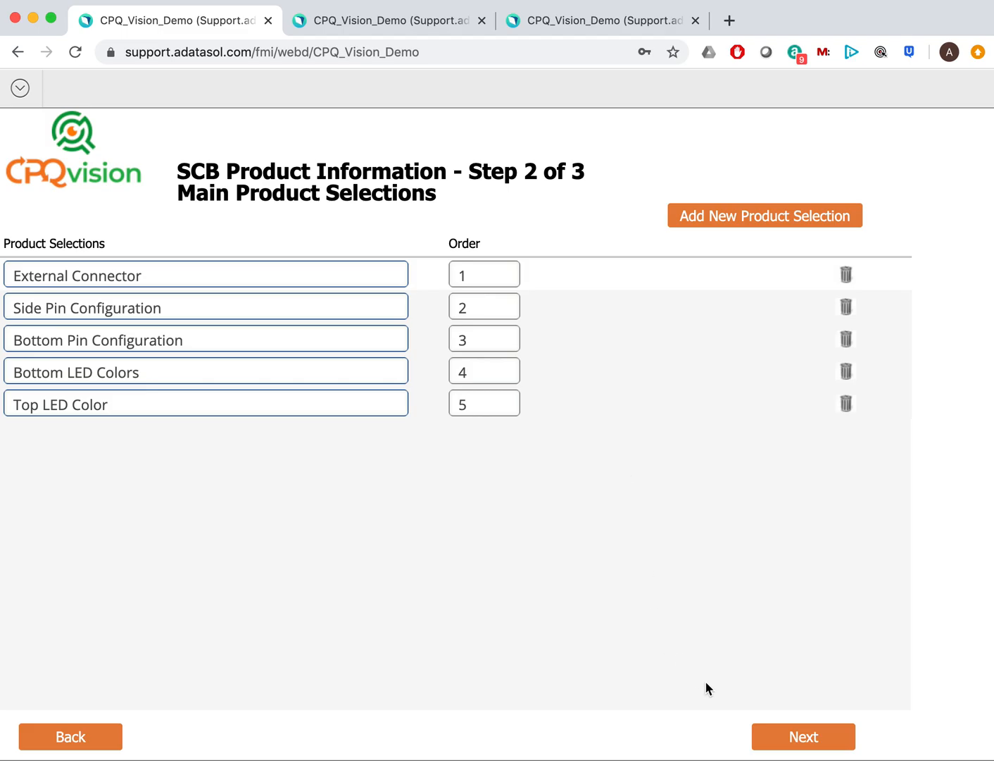
left_click(771, 731)
Review the SCB product options list and view the multipliers of the USB 2 option
scroll(573, 522, "up", 1)
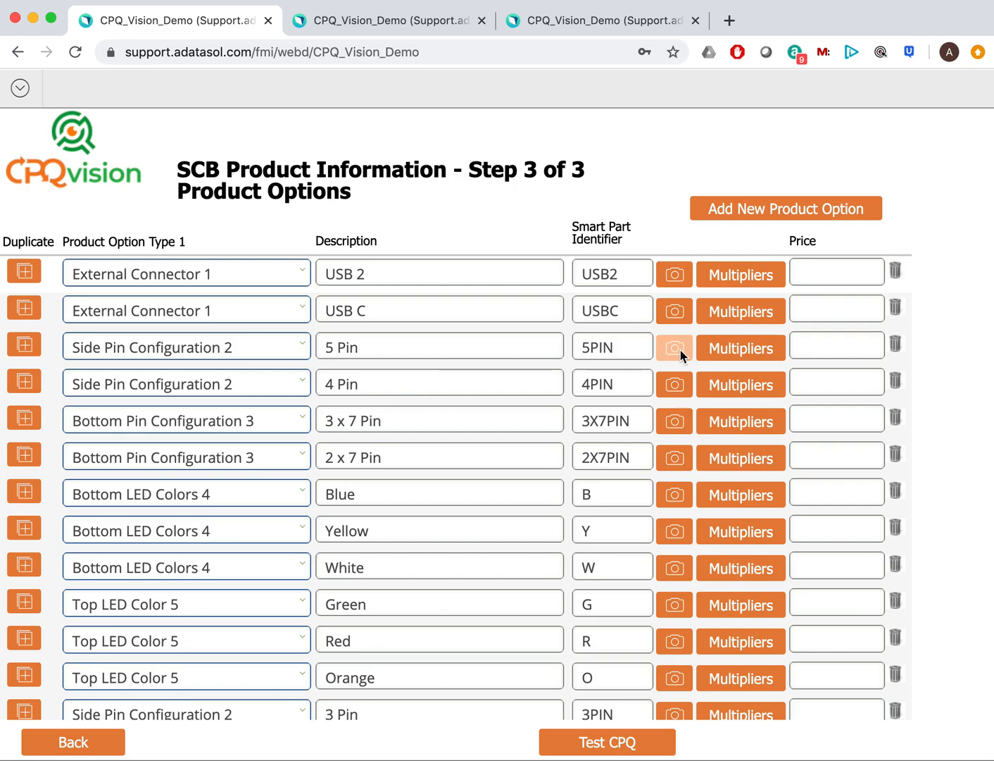
mouse_move(680, 350)
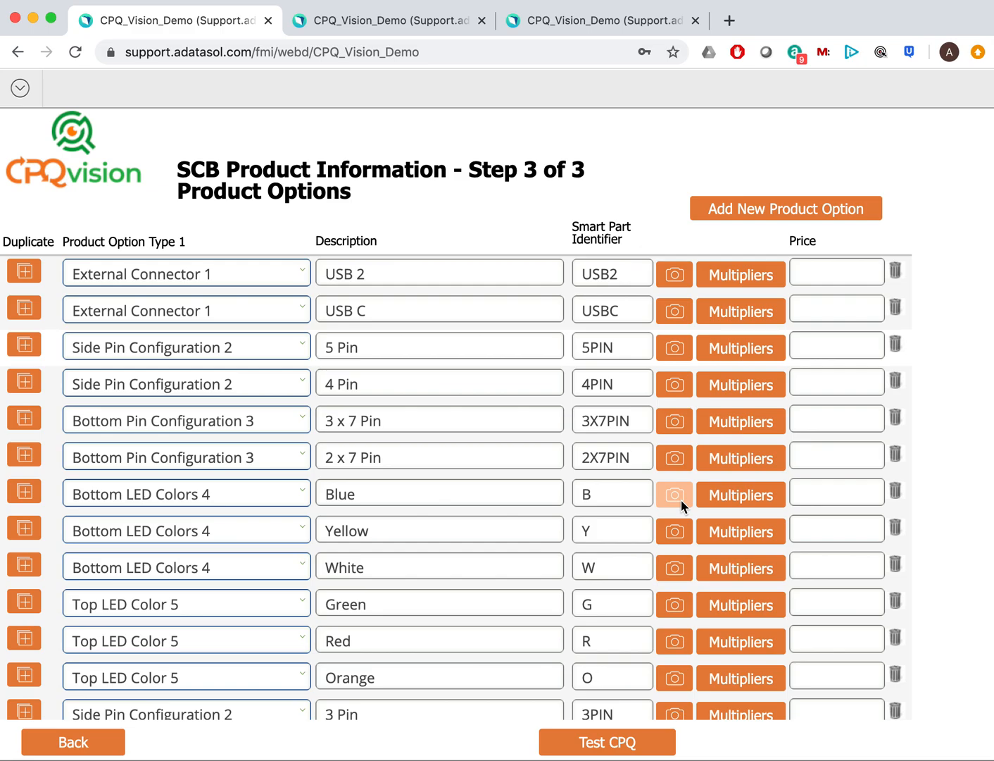
scroll(749, 657, "down", 1)
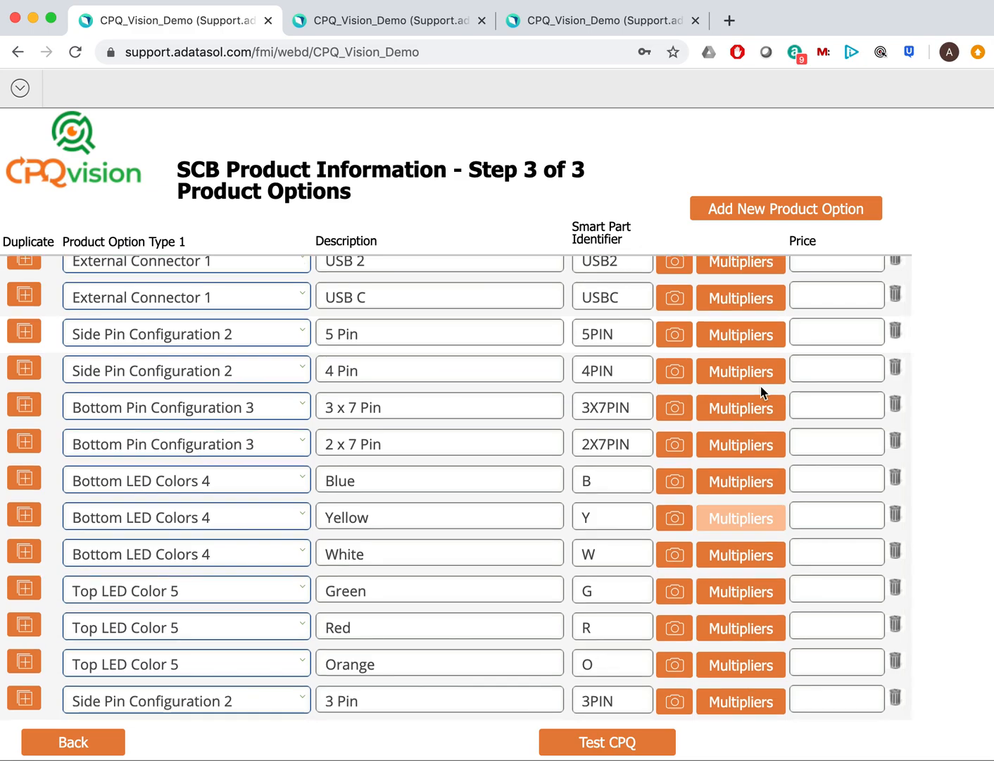
scroll(747, 303, "up", 1)
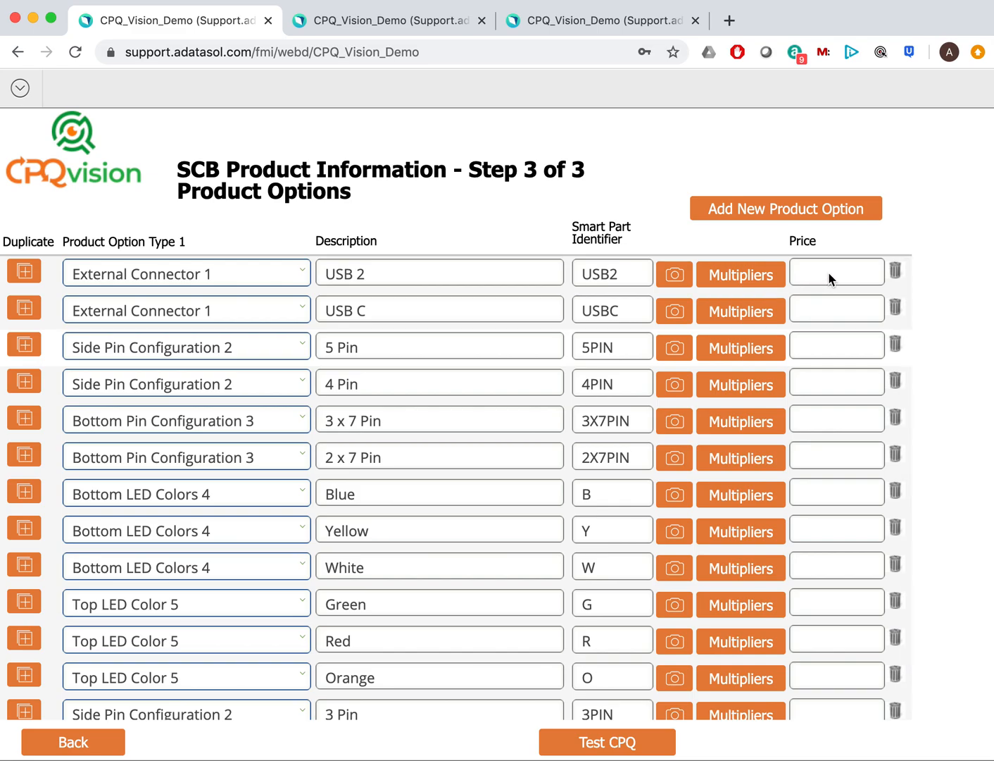
left_click(755, 275)
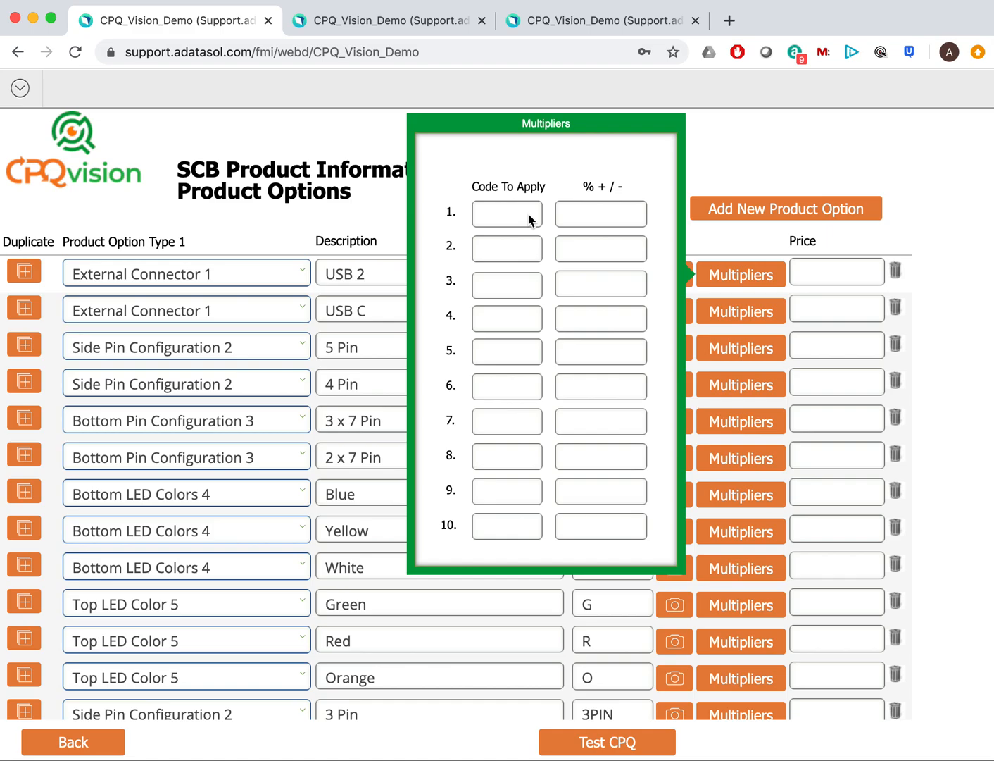
left_click(739, 147)
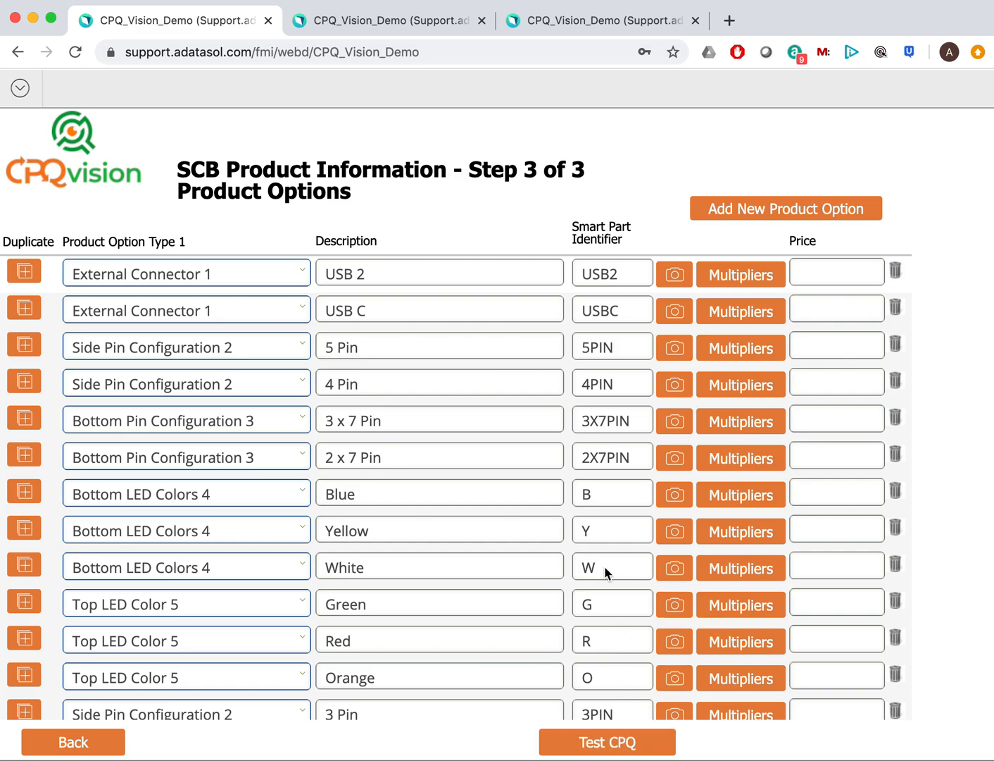
Launch the CPQ test and select SCB as the product
left_click(620, 743)
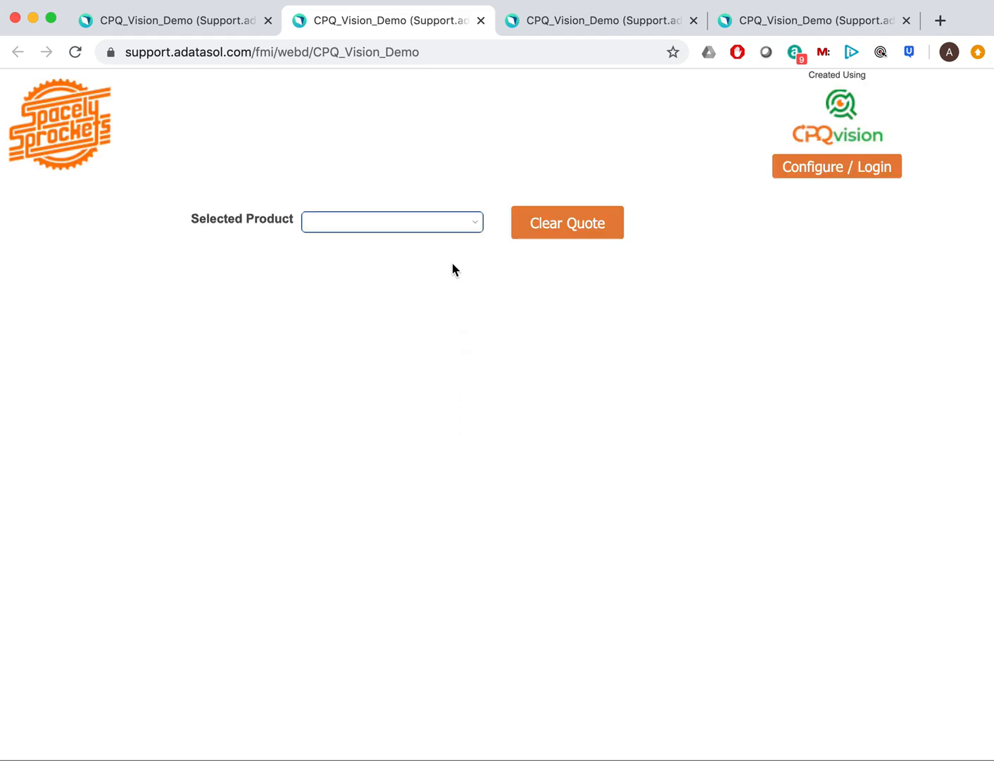
left_click(454, 224)
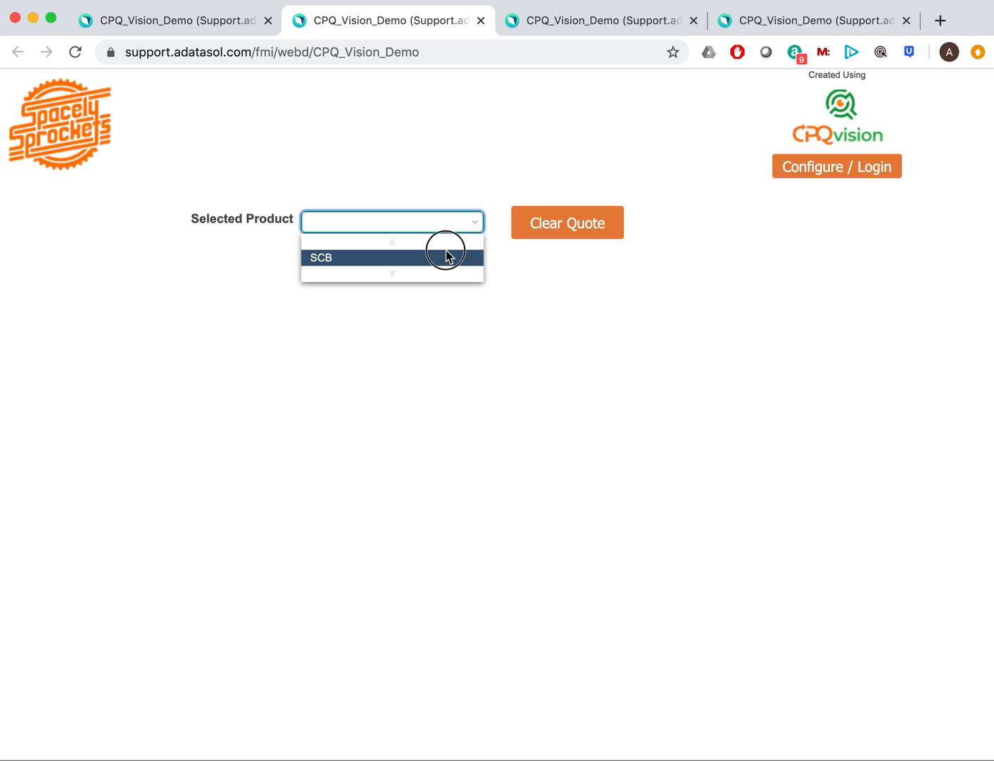
left_click(446, 257)
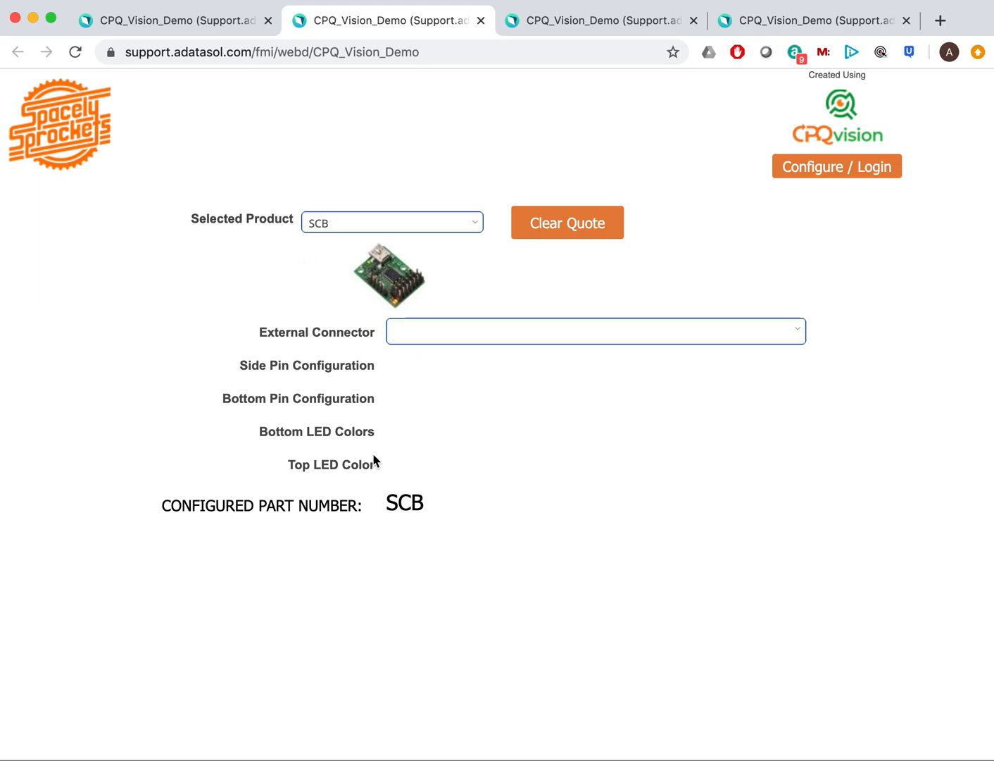
Configure SCB with the USB 2 external connector, 3 Pin side configuration and 2 x 7 Pin bottom configuration
left_click(427, 336)
left_click(434, 367)
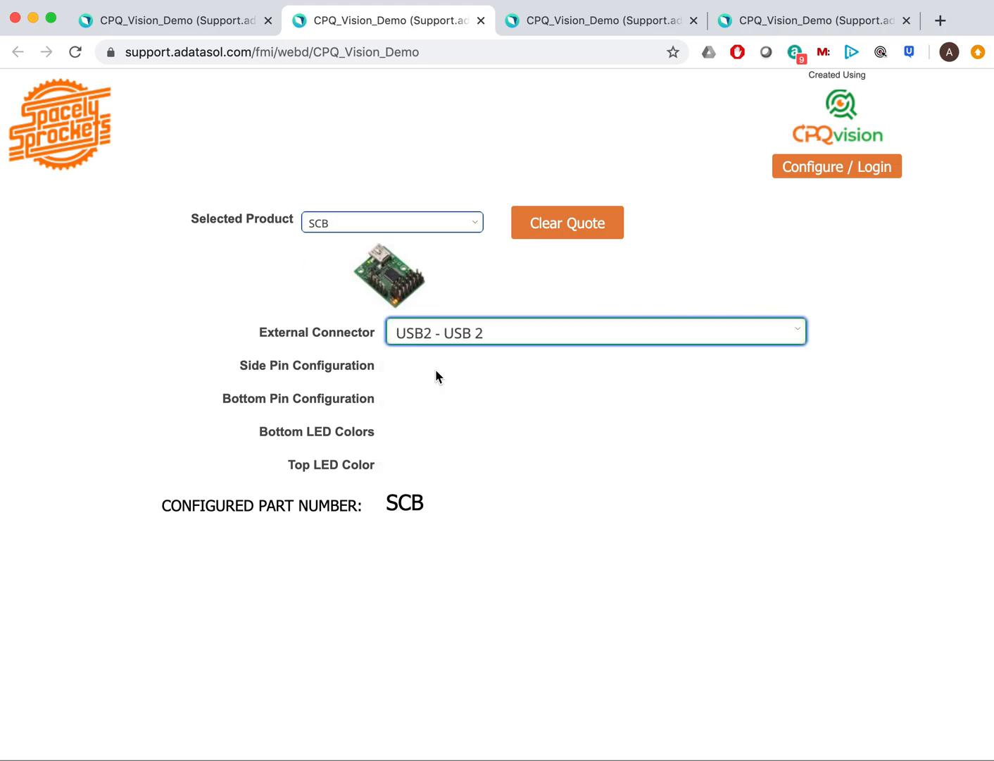
left_click(436, 367)
left_click(438, 404)
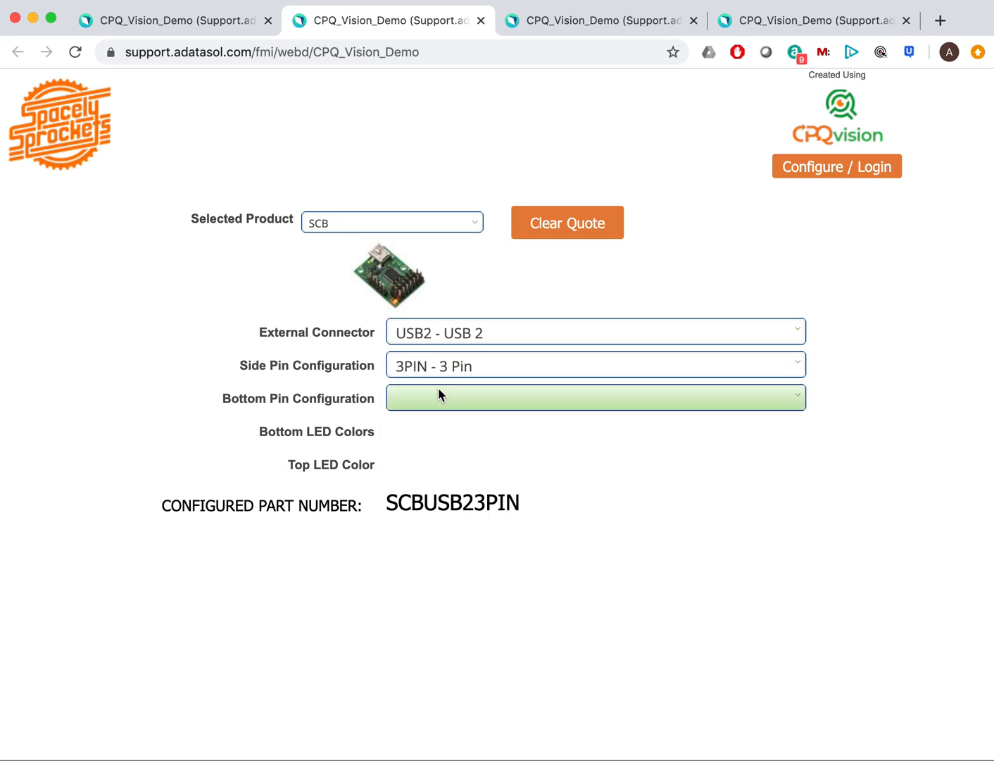
left_click(440, 399)
left_click(441, 435)
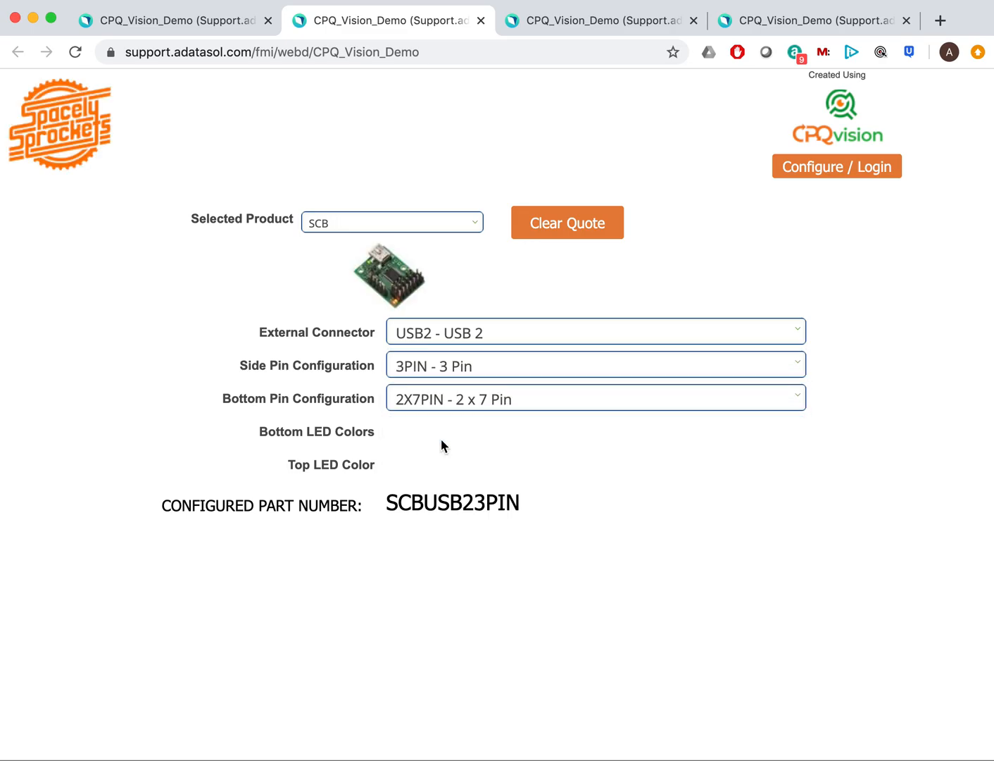
Choose Blue for the bottom LED colors and Orange for the top LED color
left_click(441, 433)
left_click(442, 468)
left_click(444, 464)
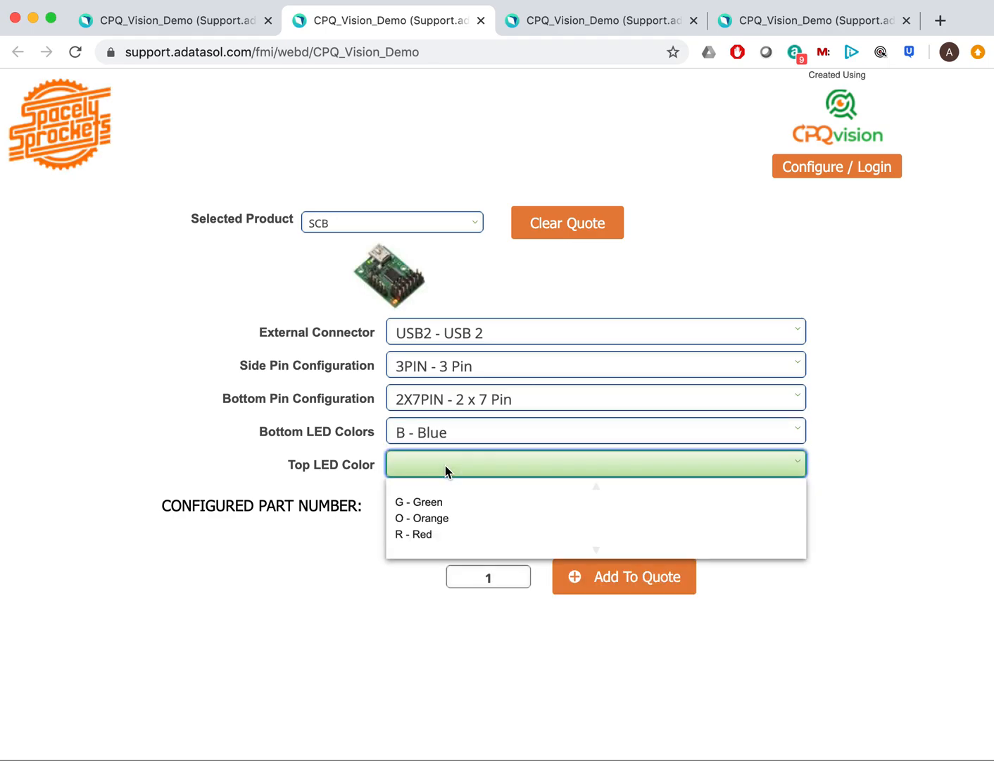
left_click(443, 516)
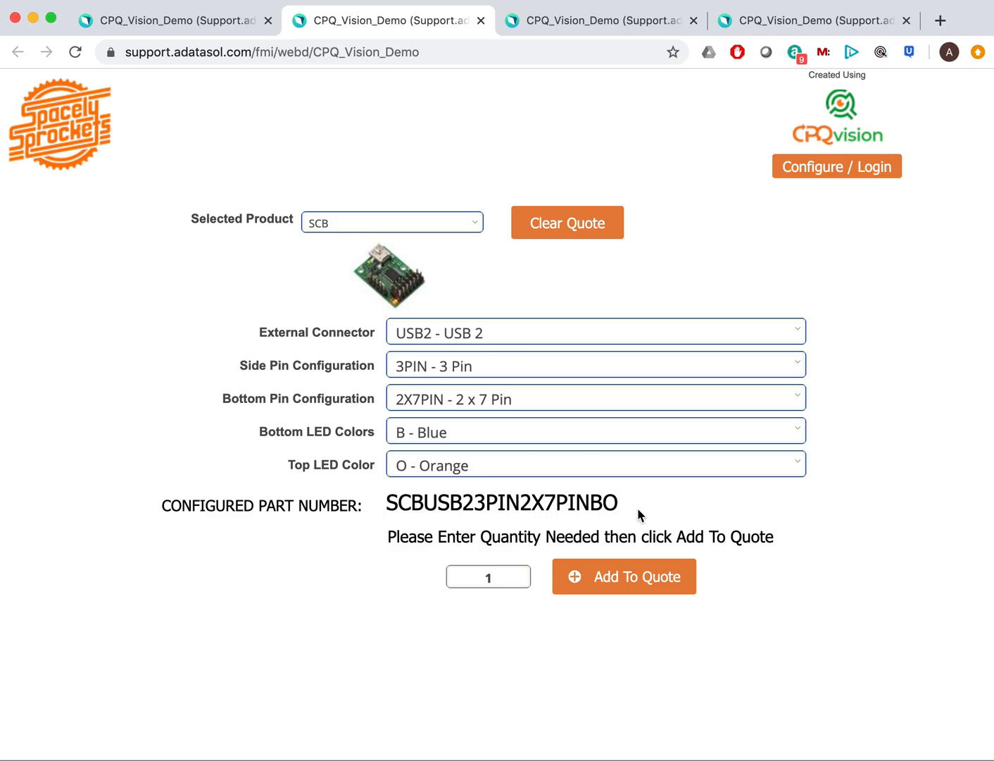
Close the two extra CPQ demo tabs and return to the SCB product options page
left_click(743, 25)
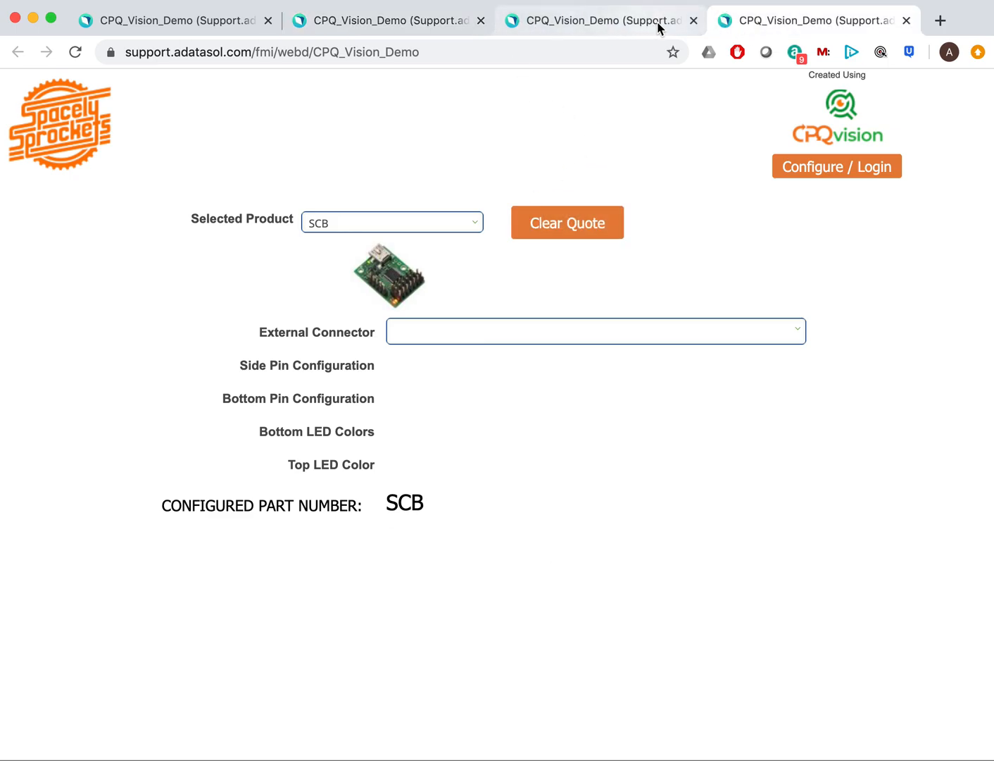
key("super+w")
key("super+w")
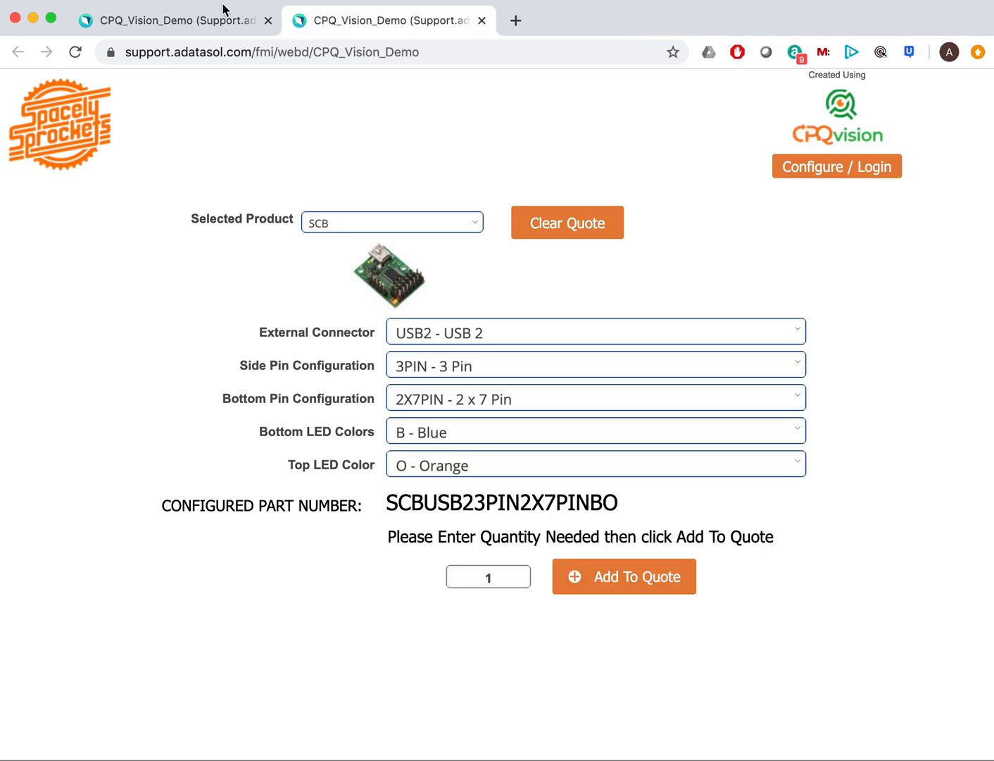
left_click(224, 11)
Change the USB 2 external connector option's description to USB 3 and its smart part identifier to USB3
scroll(440, 541, "down", 1)
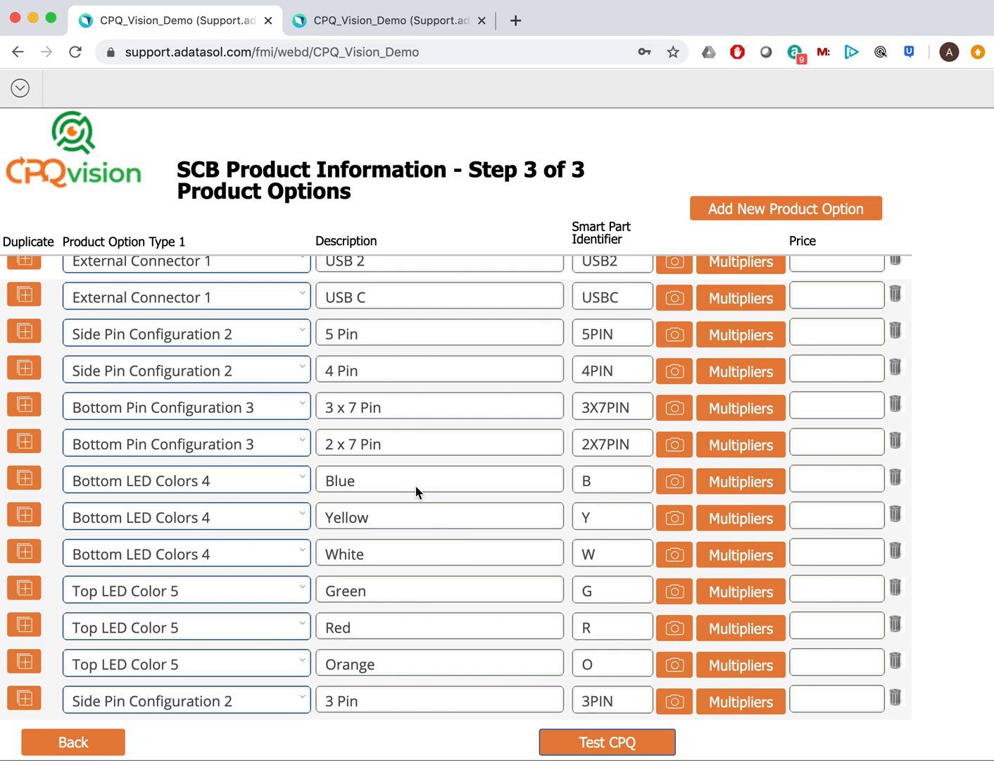
scroll(400, 451, "up", 1)
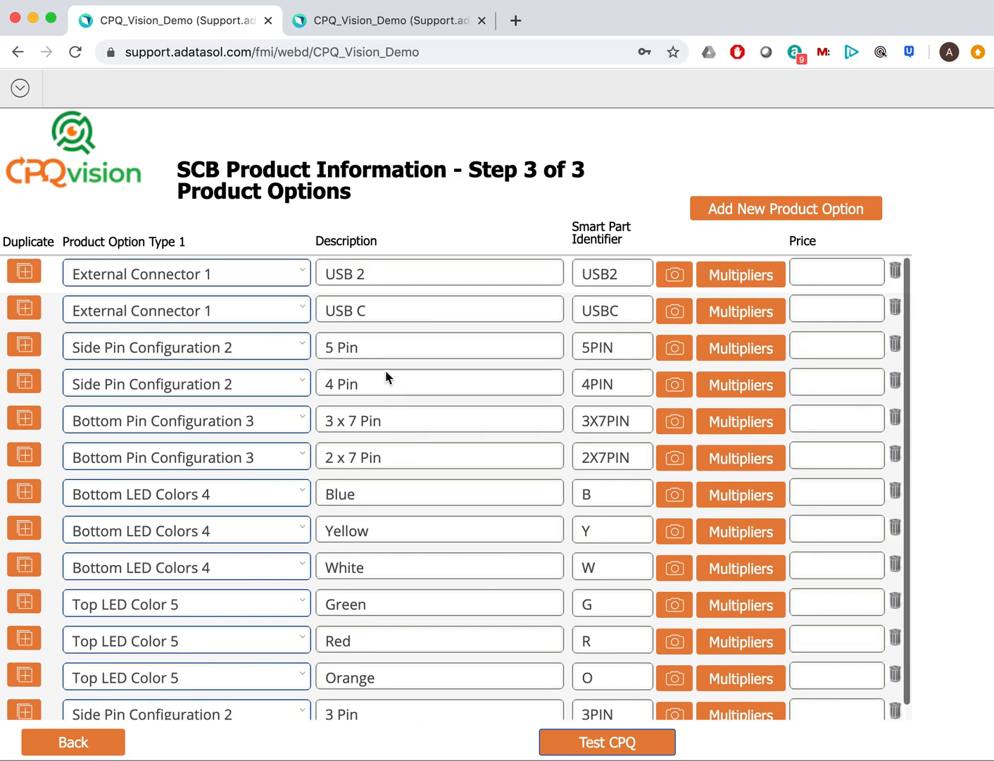
left_click(374, 275)
left_click(376, 275)
key("BackSpace")
key("BackSpace")
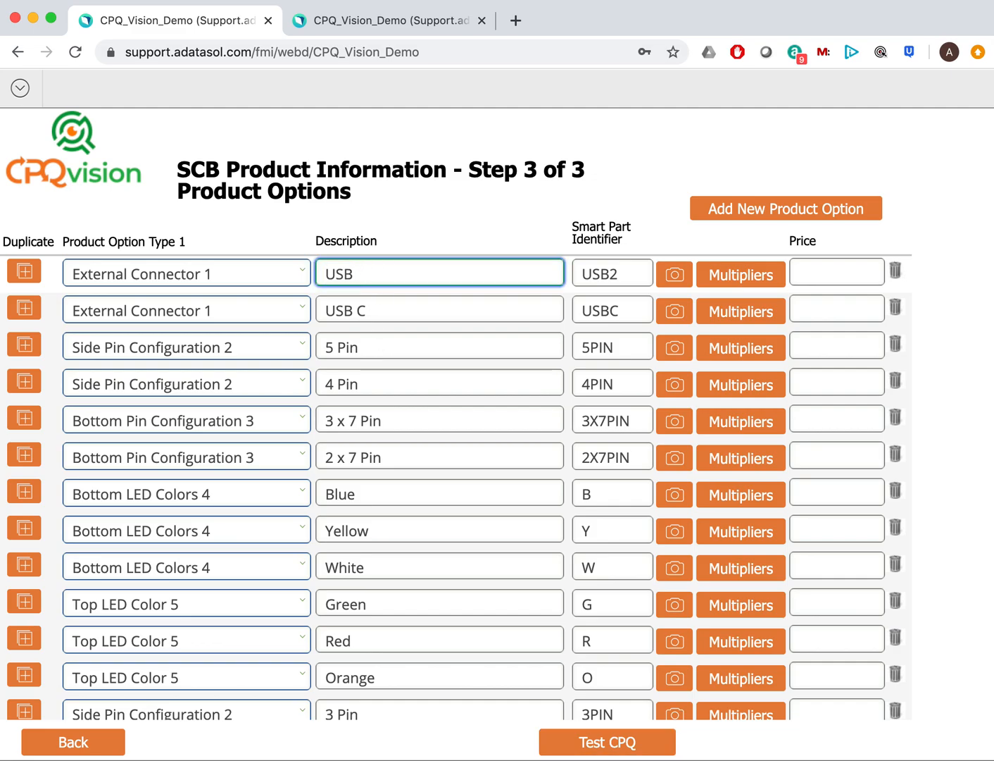
double_click(623, 277)
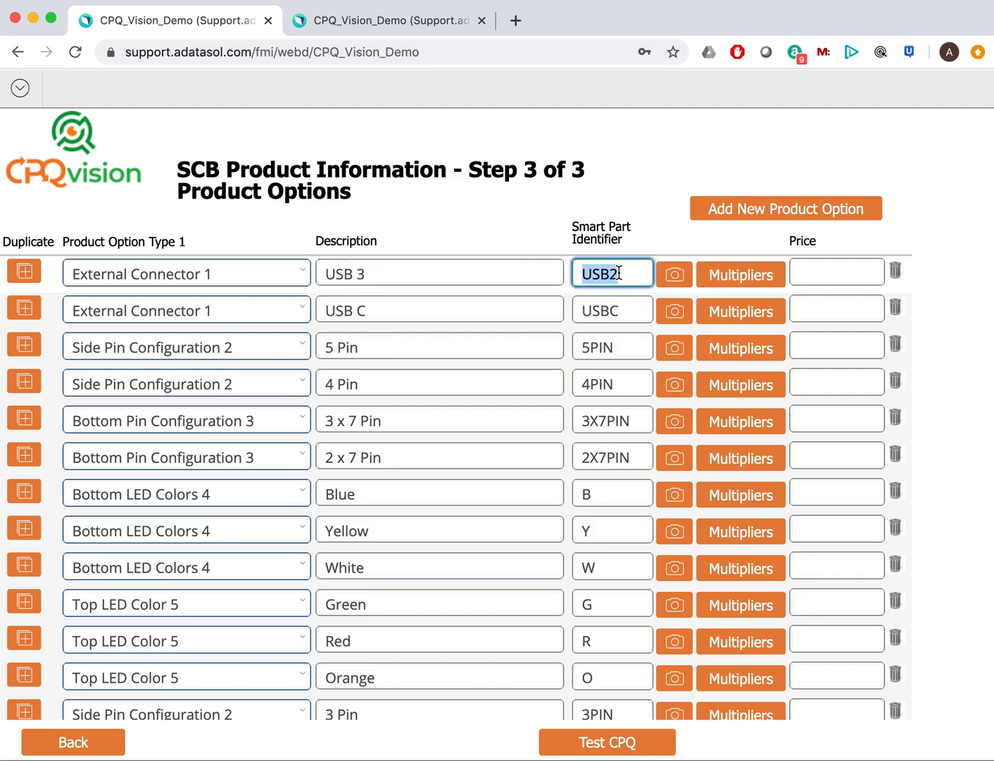
left_click(622, 277)
key("BackSpace")
type("3")
left_click(641, 186)
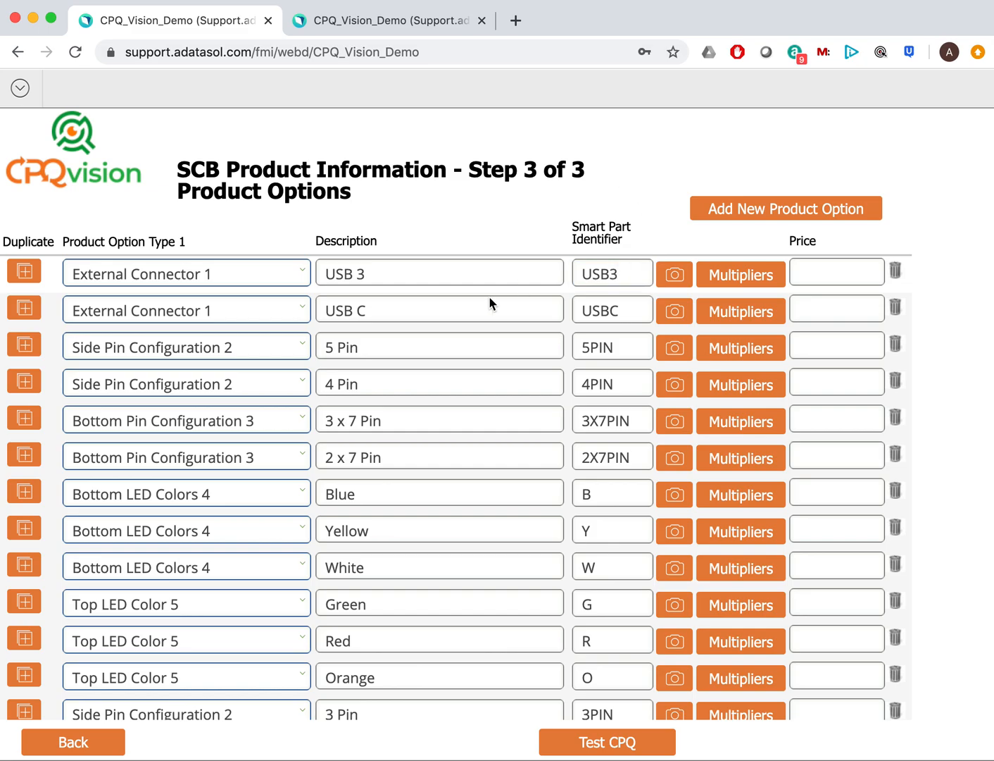
Duplicate the 4 Pin side pin configuration option
triple_click(407, 342)
left_click(362, 347)
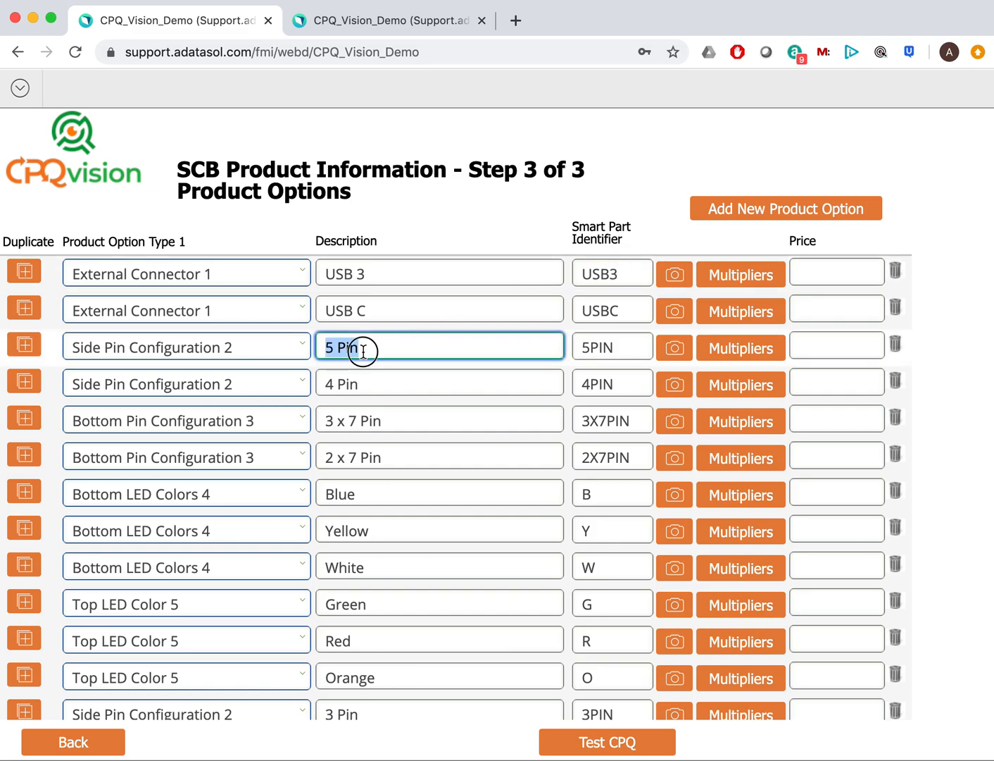
left_click(25, 381)
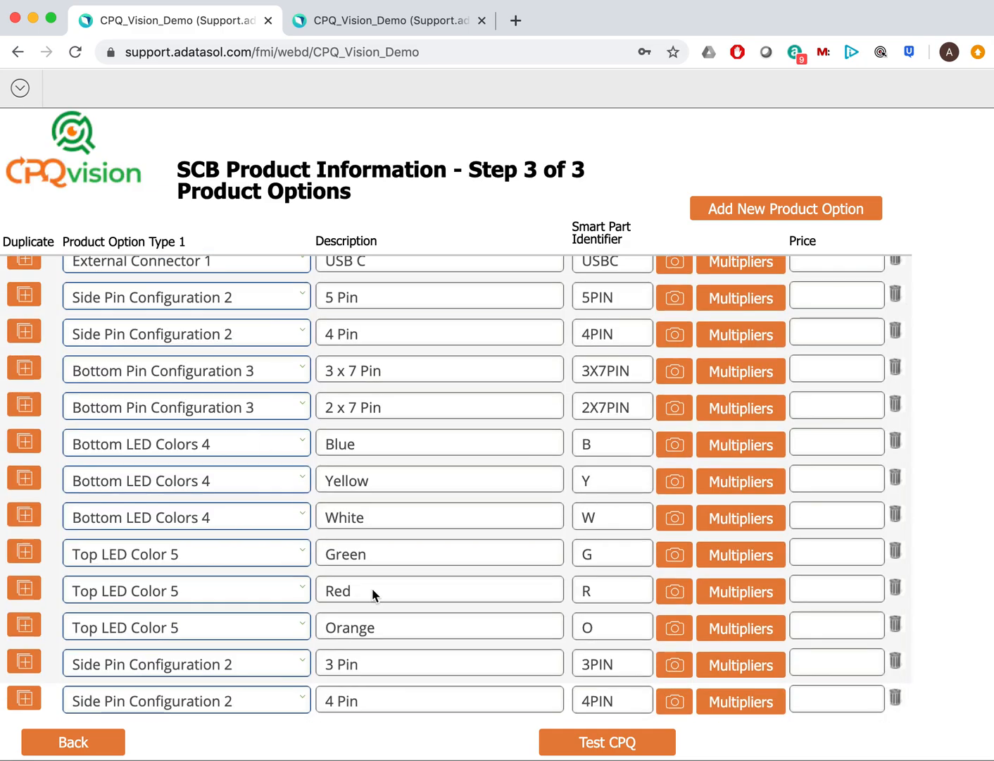
scroll(375, 596, "up", 1)
scroll(374, 596, "down", 1)
scroll(372, 594, "up", 2)
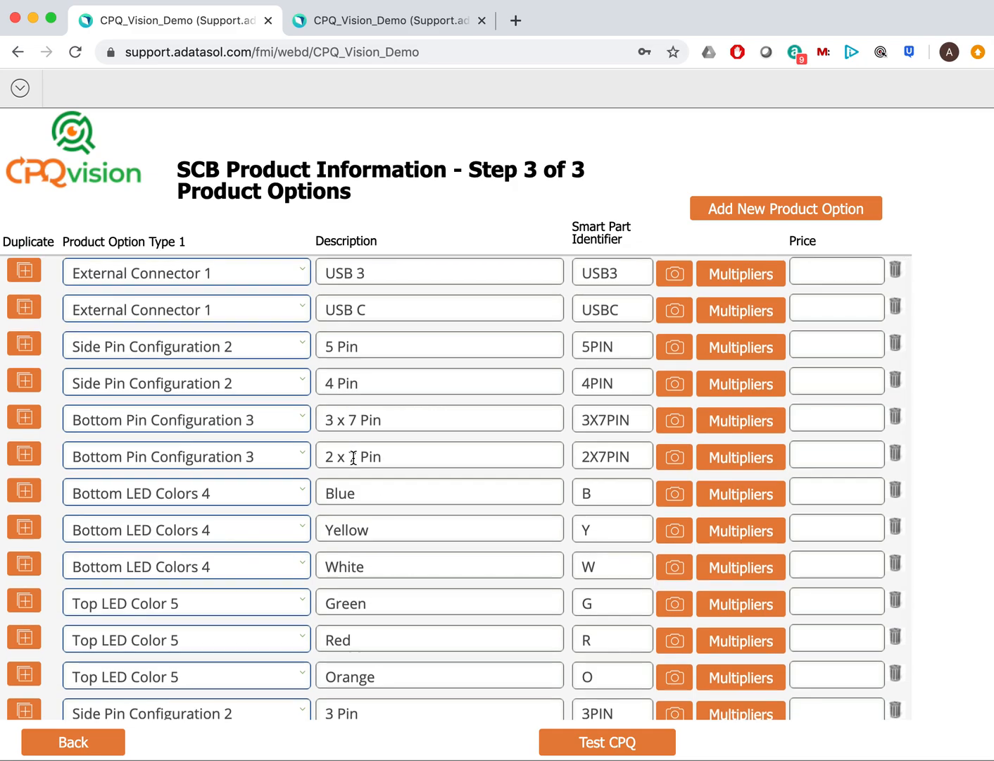
Change the 3 Pin side pin option's description to 6 Pin and its smart part identifier to 6PIN
scroll(353, 493, "down", 2)
left_click(360, 665)
triple_click(367, 665)
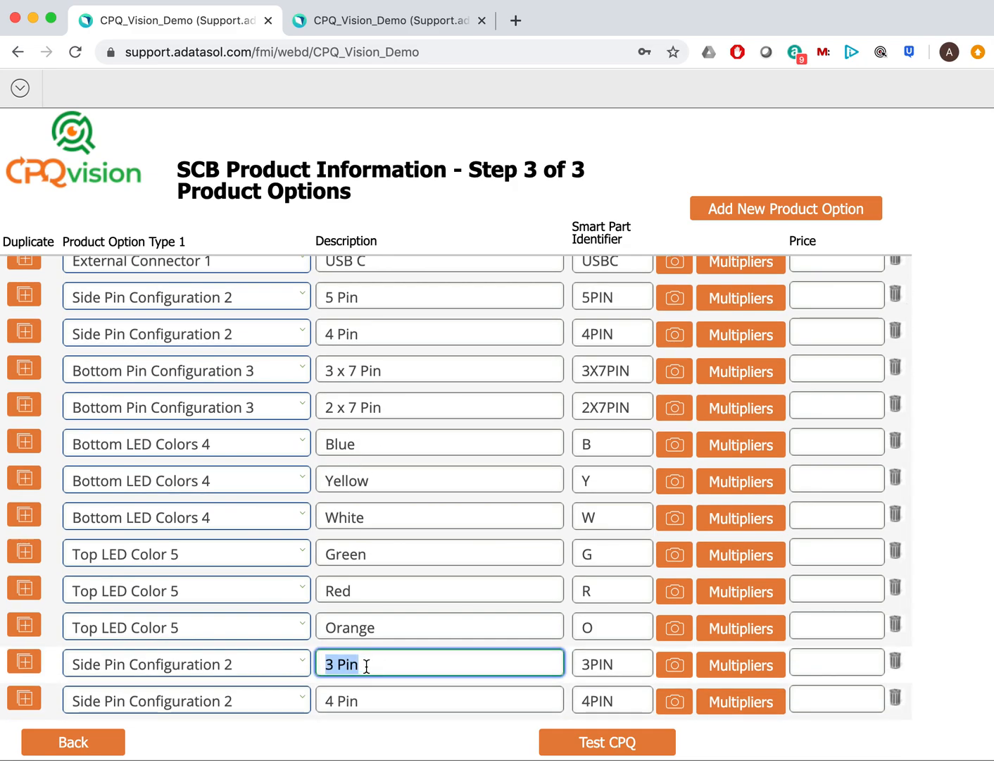
type("6")
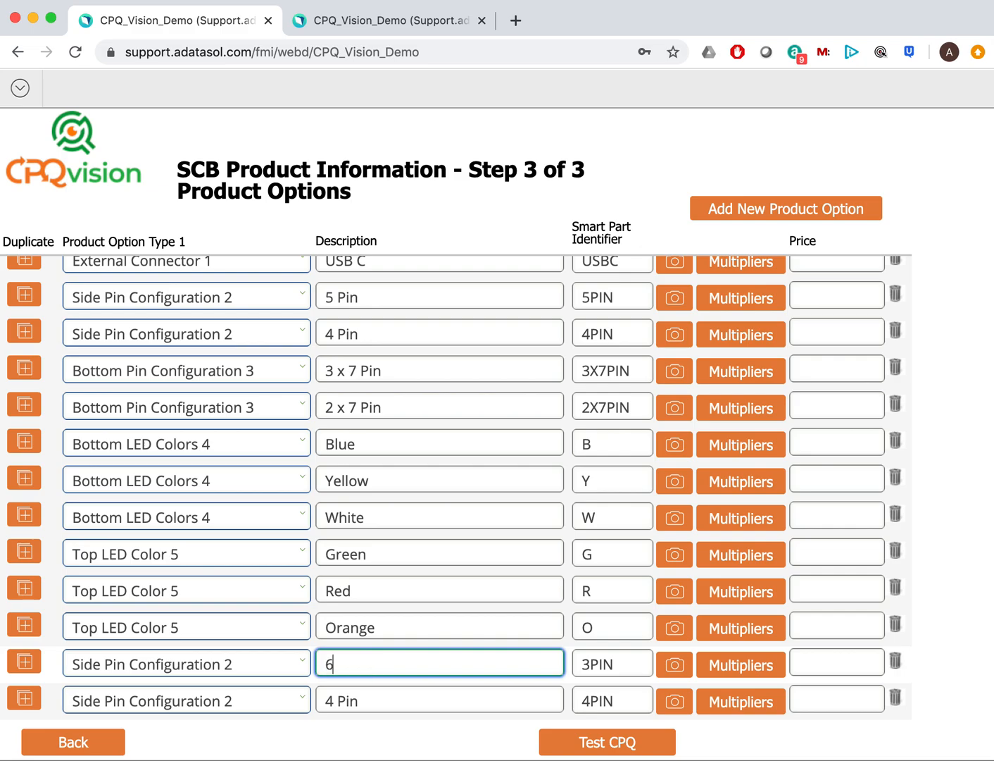
type(" Pin")
double_click(613, 657)
type("6PO")
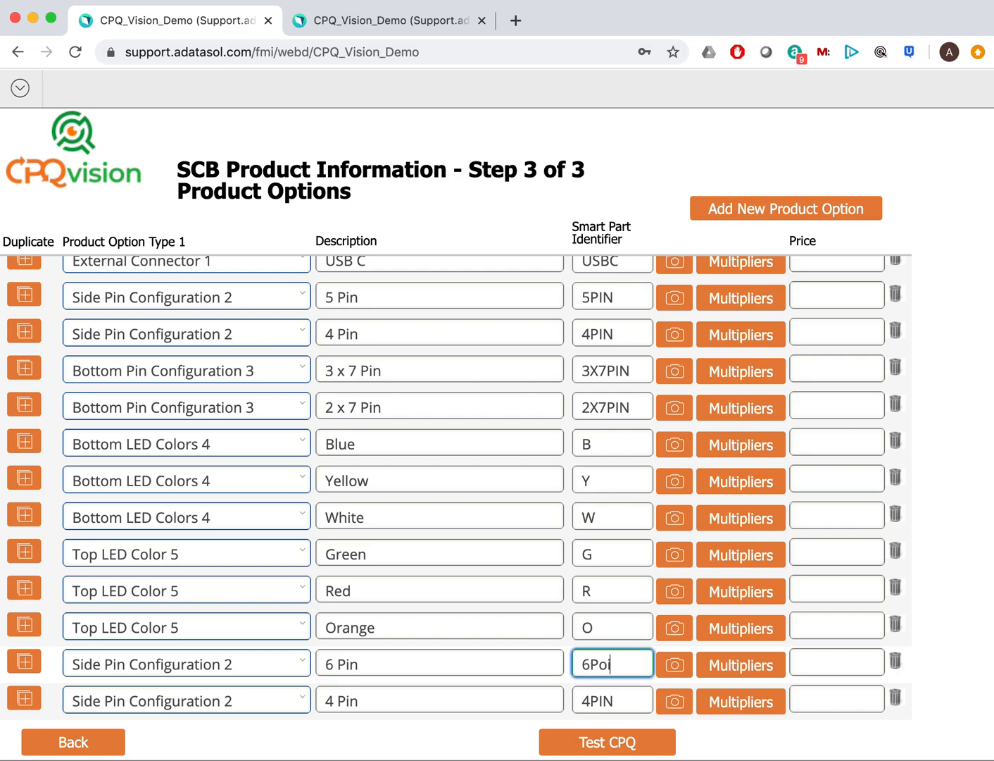
key("BackSpace")
type("IN")
Change the duplicated 4 Pin option's description to 7 Pin and its smart part identifier to 7PIN
triple_click(496, 704)
type("7 PIN")
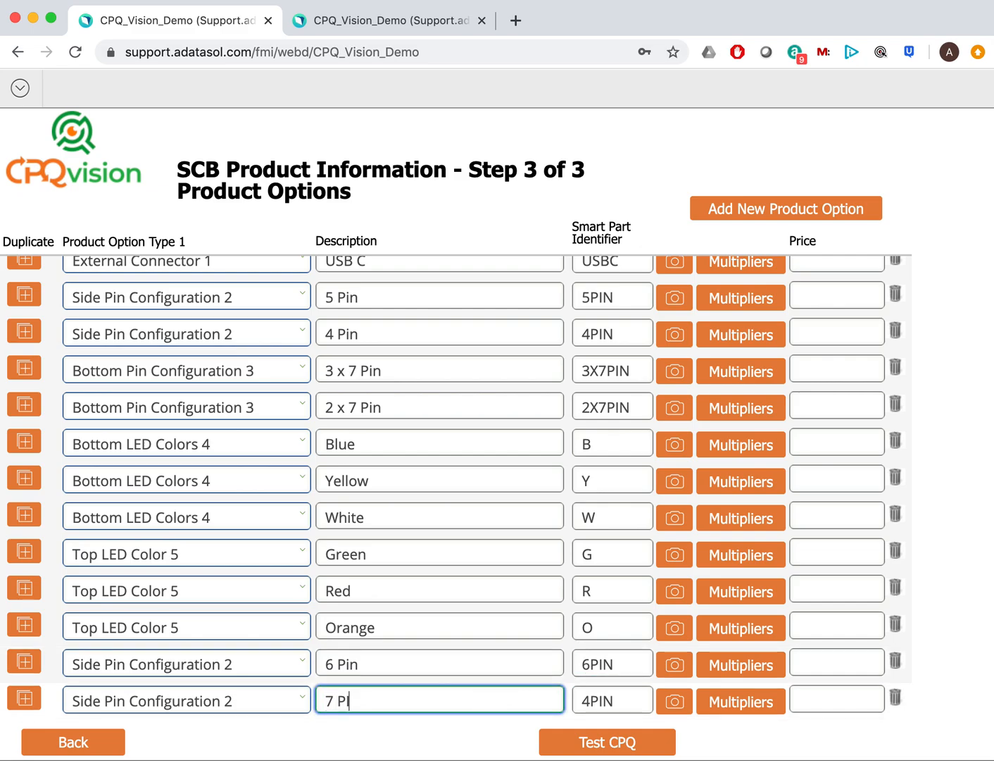
key("BackSpace")
key("BackSpace")
type("in")
double_click(634, 702)
type("7PIN")
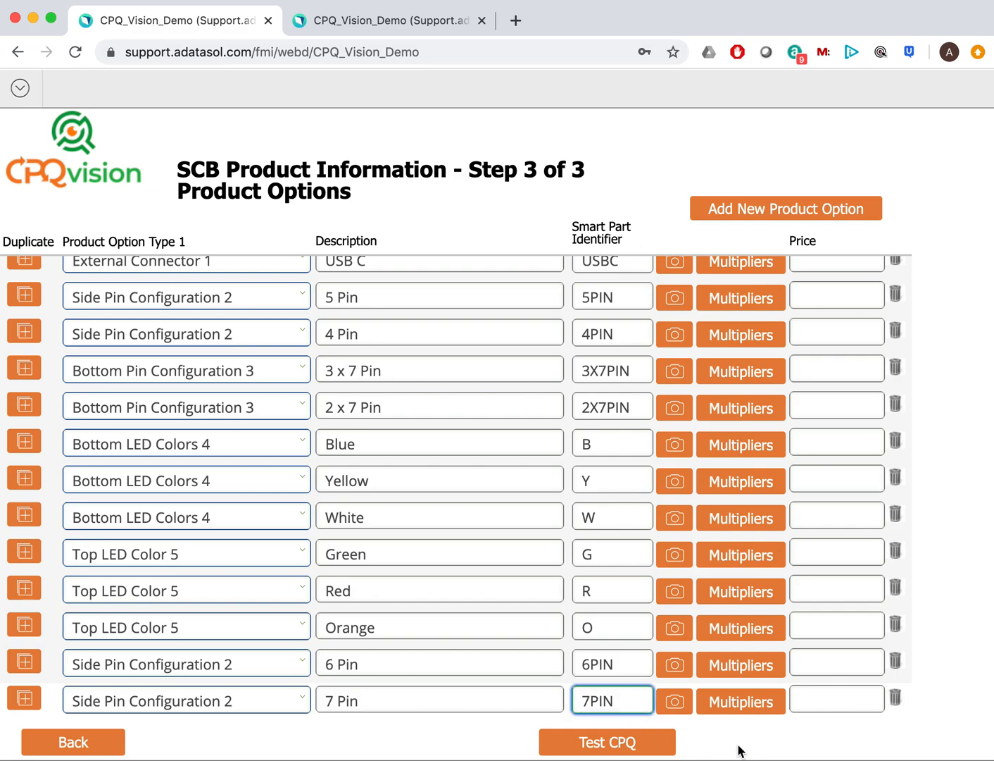
Launch the CPQ test again and configure product SCB with the USB 3 external connector
left_click(643, 747)
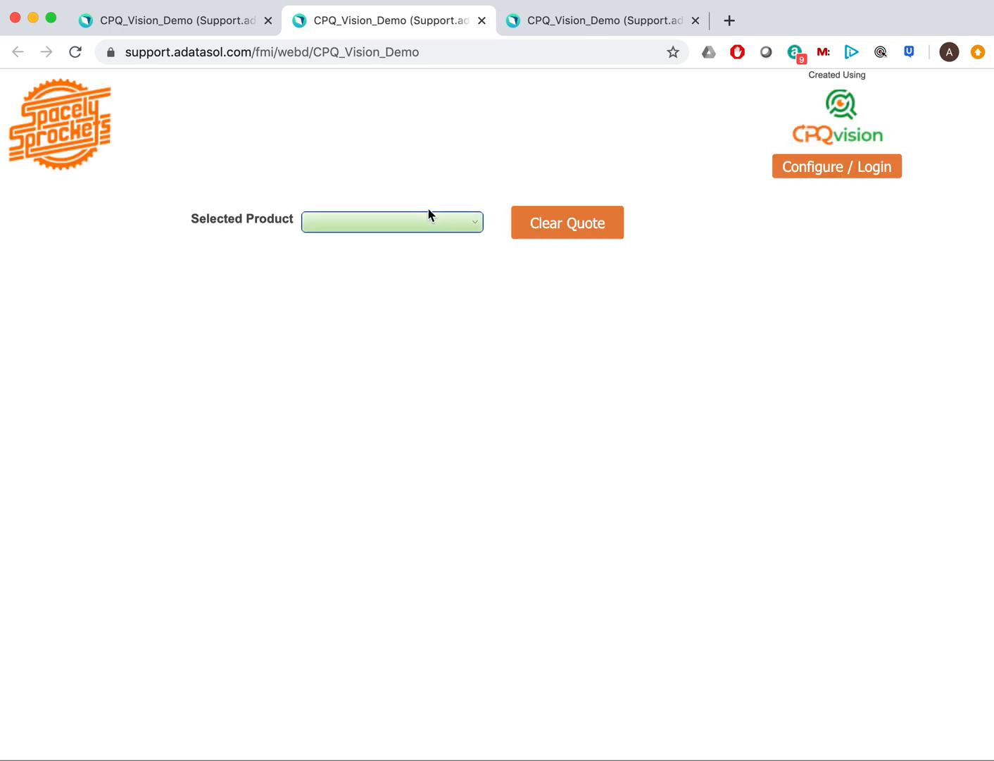
left_click(428, 212)
left_click(426, 256)
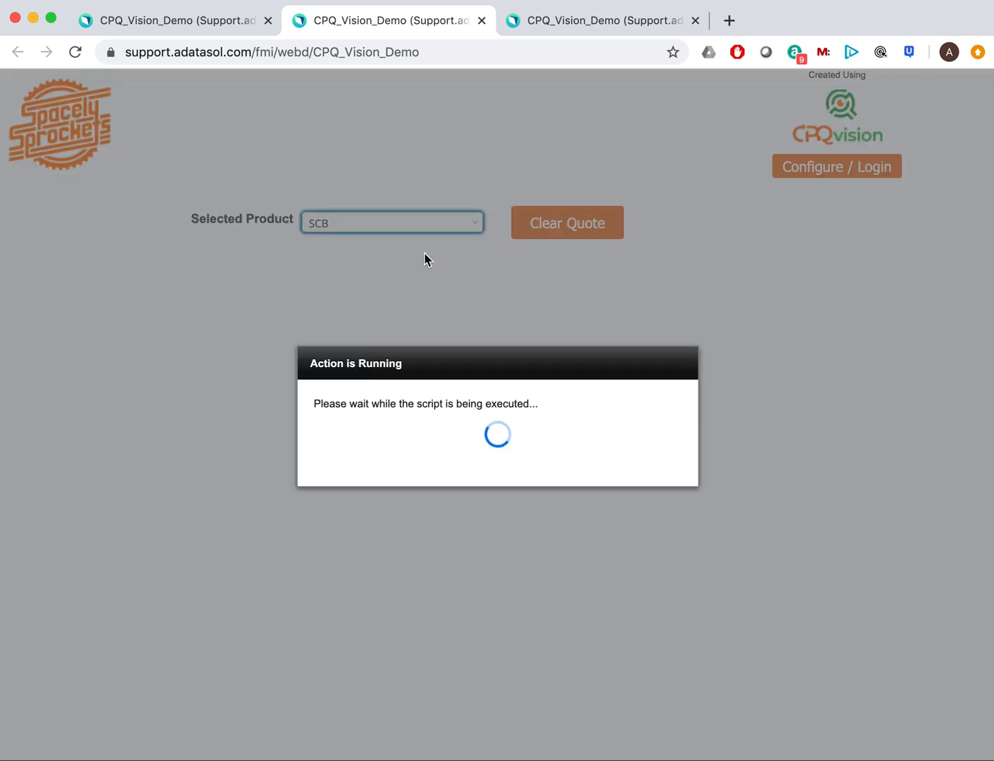
left_click(438, 326)
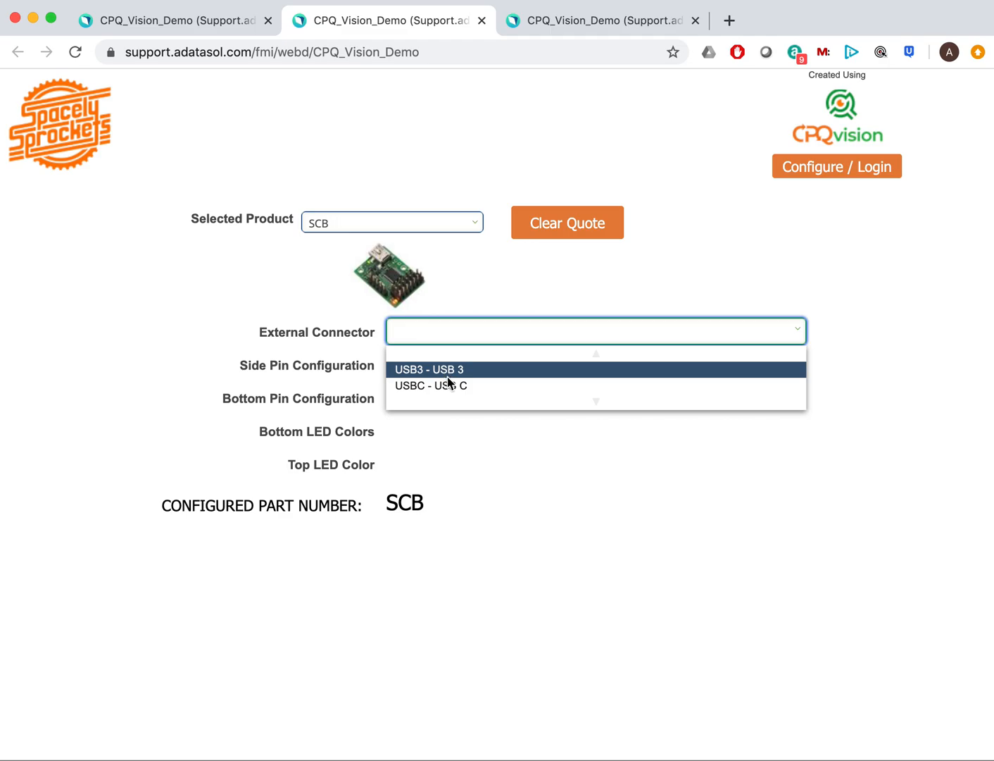
left_click(470, 371)
Examine the side pin configuration choices offered for SCB without picking one
left_click(465, 365)
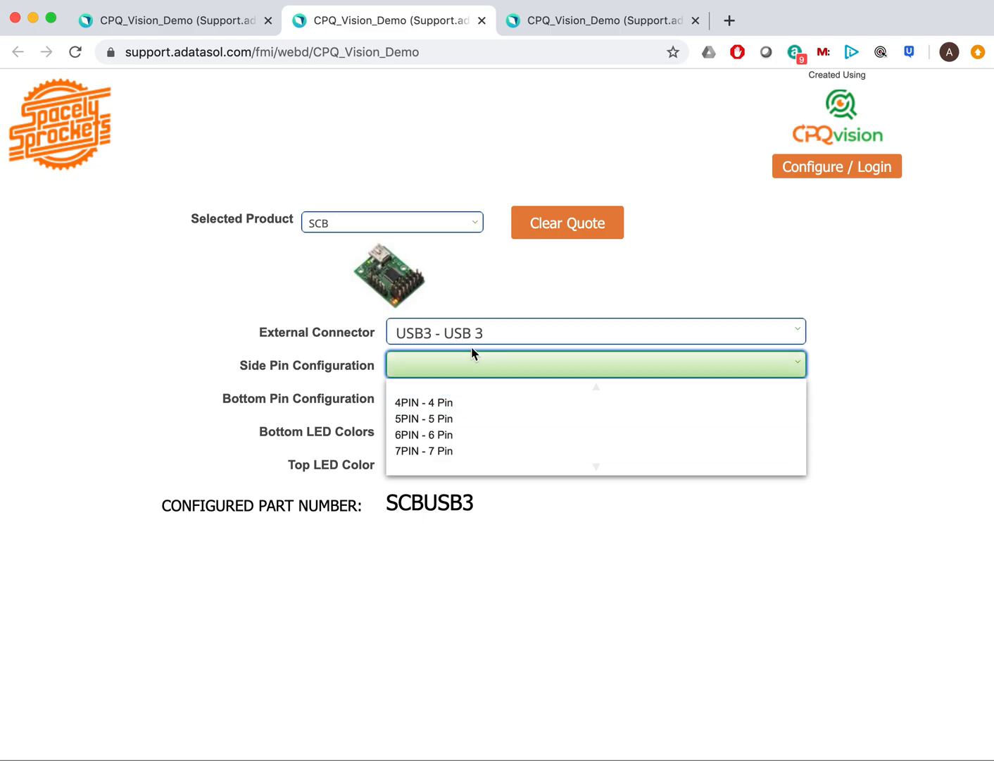
left_click(476, 294)
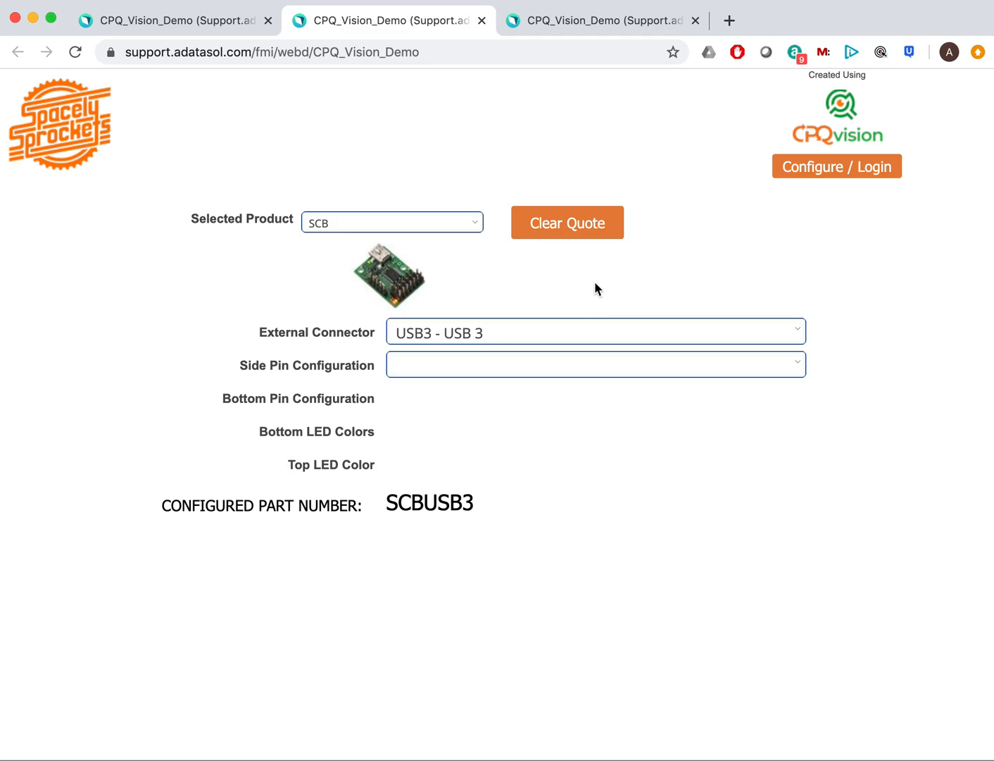
key("super+equal")
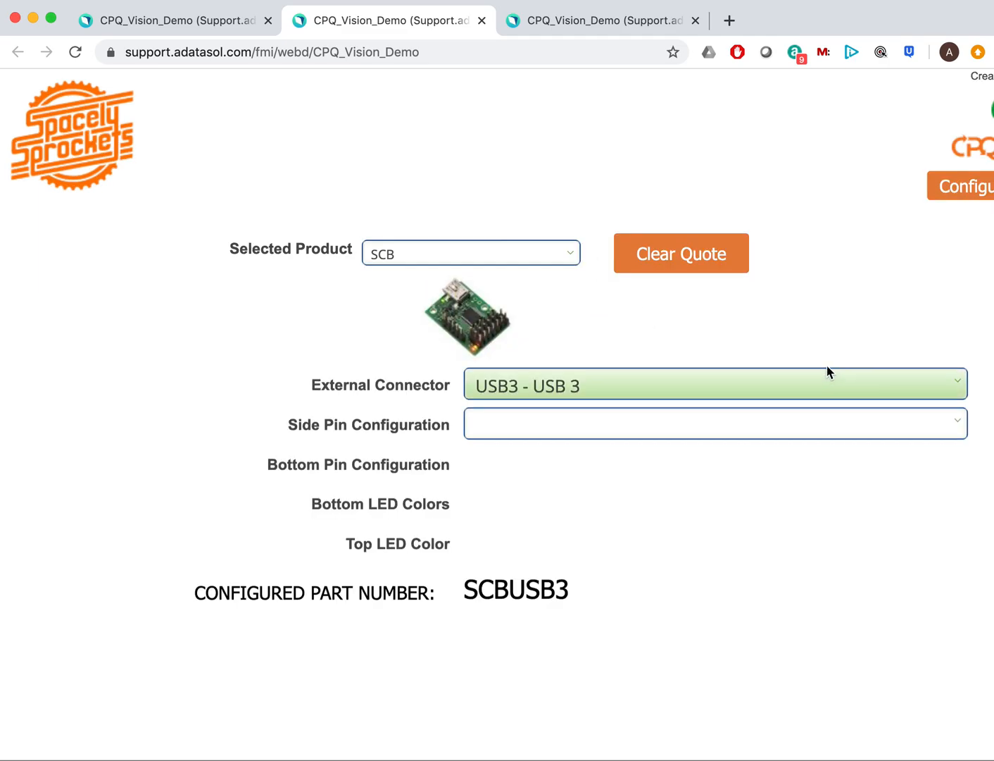